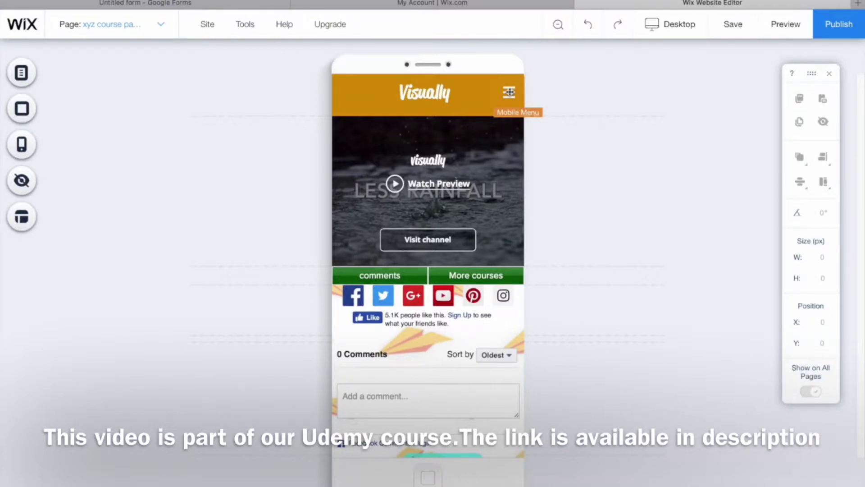
# - Select the header's hamburger Mobile Menu and open its settings, leaving Freeze Menu off
pyautogui.click(509, 93)
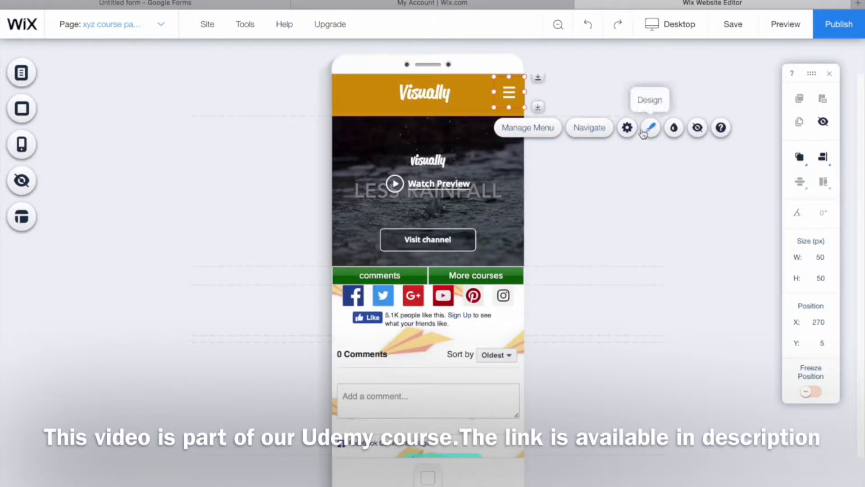
pyautogui.click(628, 128)
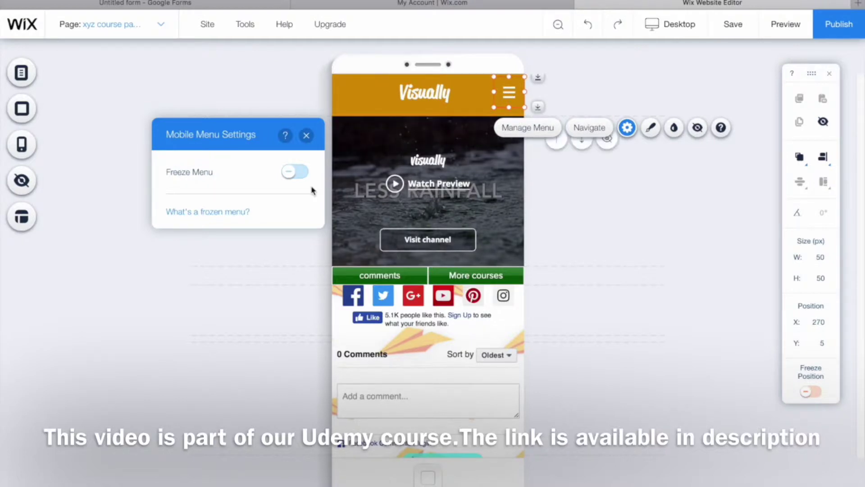
# - Apply the dark themed menu style and start customizing the open menu's design
pyautogui.click(649, 129)
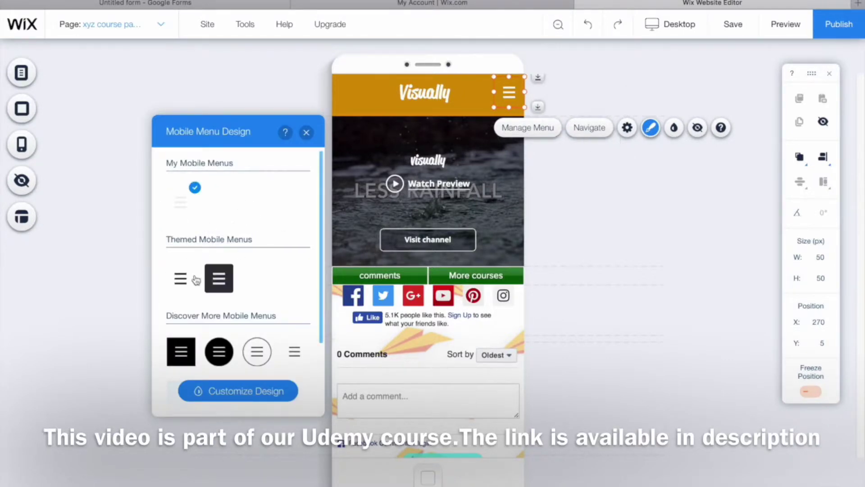
pyautogui.click(216, 280)
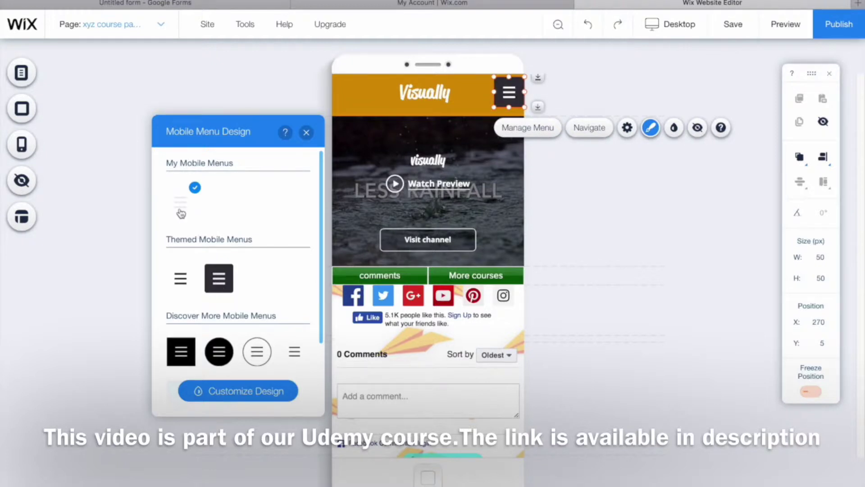
pyautogui.click(221, 391)
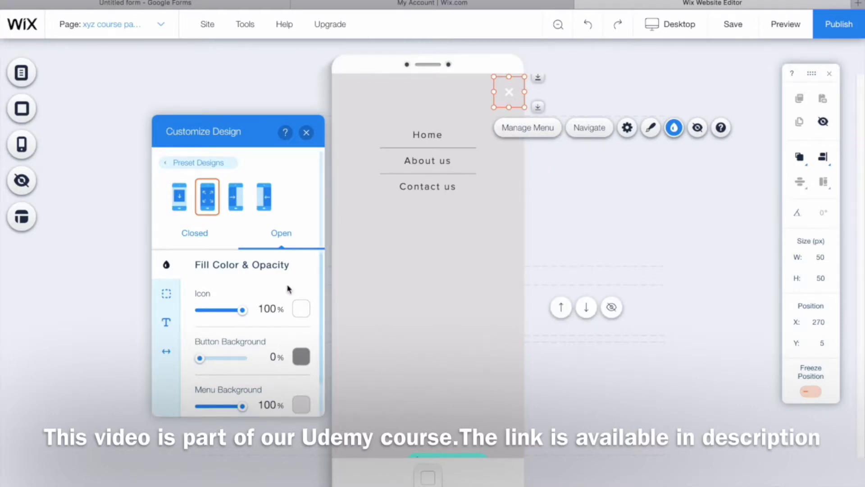
# - Review the closed menu's Border and Spacing settings, then view the open menu's separator spacing
pyautogui.click(202, 236)
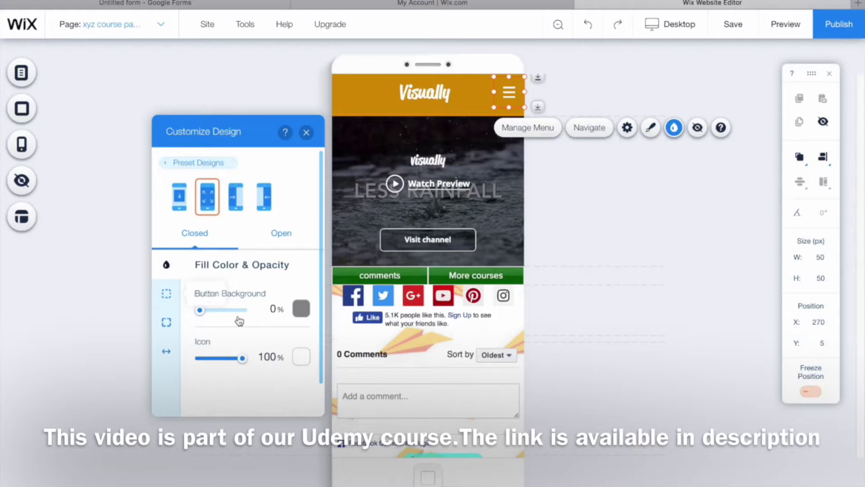
pyautogui.click(167, 299)
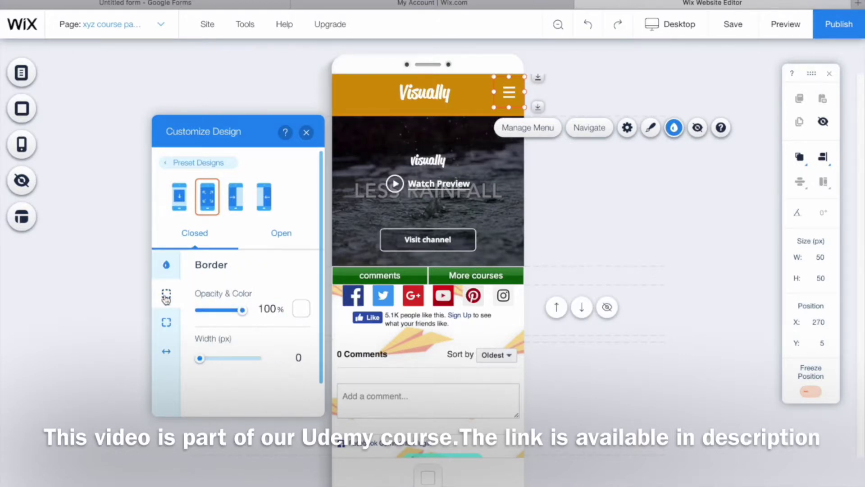
pyautogui.click(168, 354)
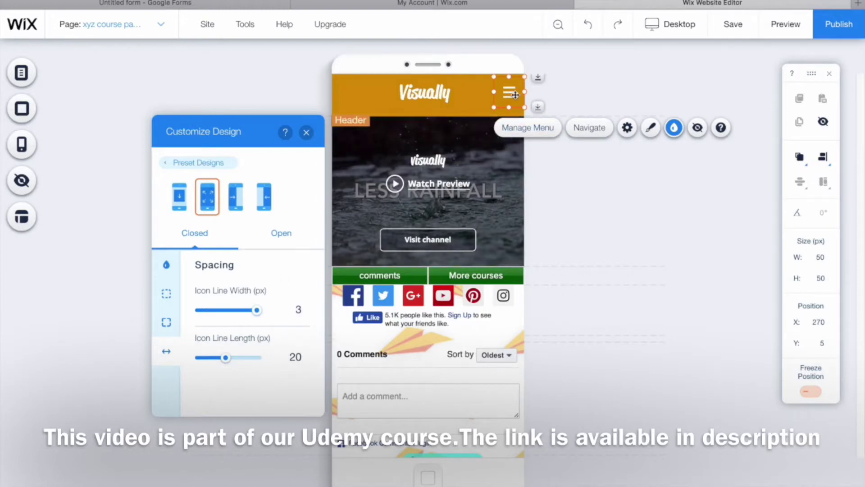
pyautogui.click(294, 236)
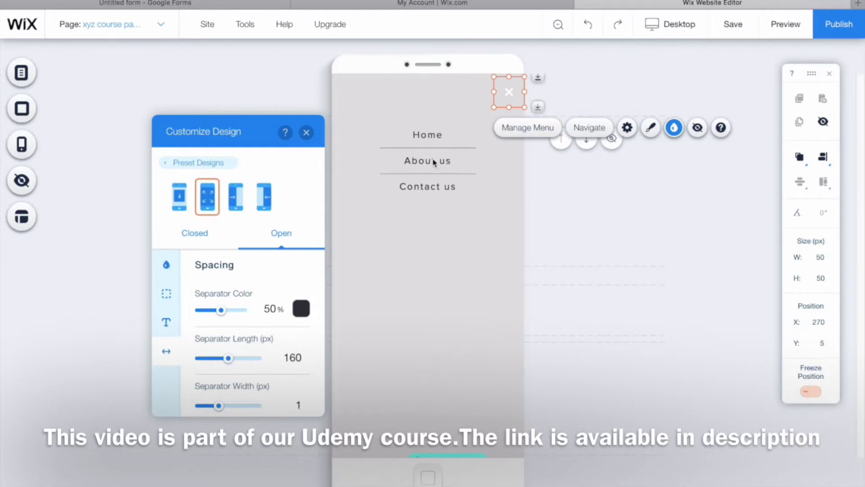
# - Set the open menu separators to 47% colour opacity, 126 px length and 2 px width
pyautogui.moveTo(222, 311); pyautogui.dragTo(243, 314)
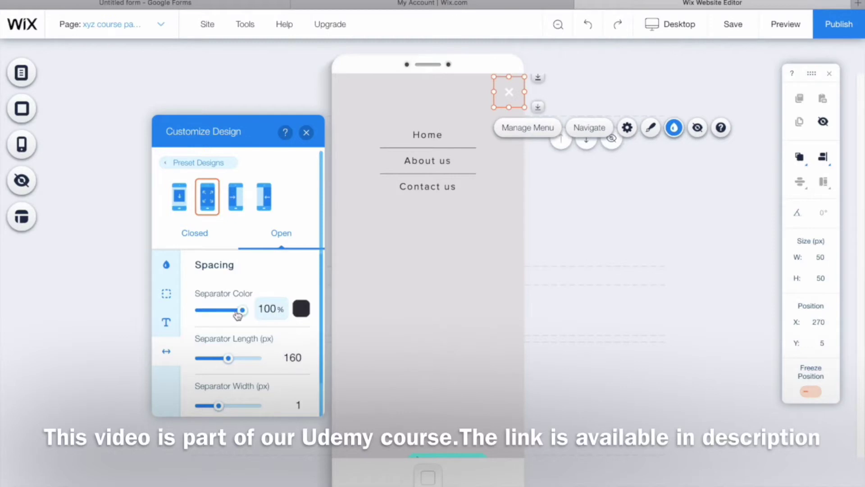
pyautogui.moveTo(244, 312); pyautogui.dragTo(221, 309)
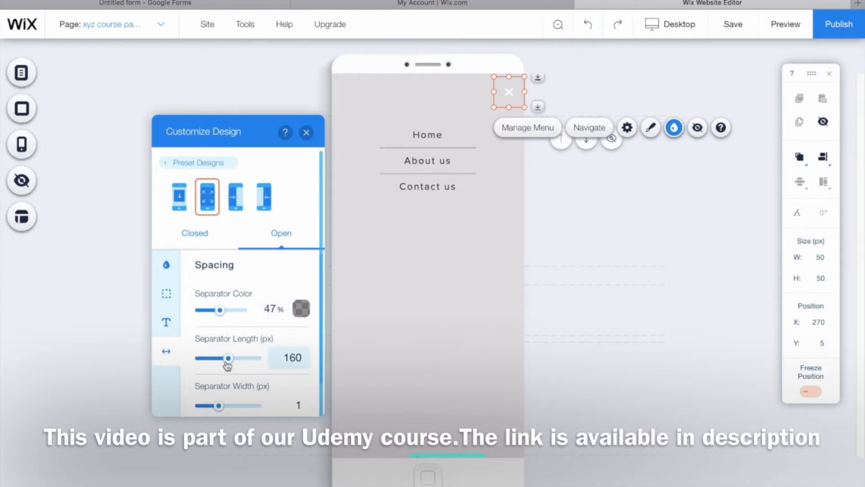
pyautogui.moveTo(227, 359)
pyautogui.mouseDown()
pyautogui.moveTo(246, 361)
pyautogui.moveTo(223, 358)
pyautogui.mouseUp()
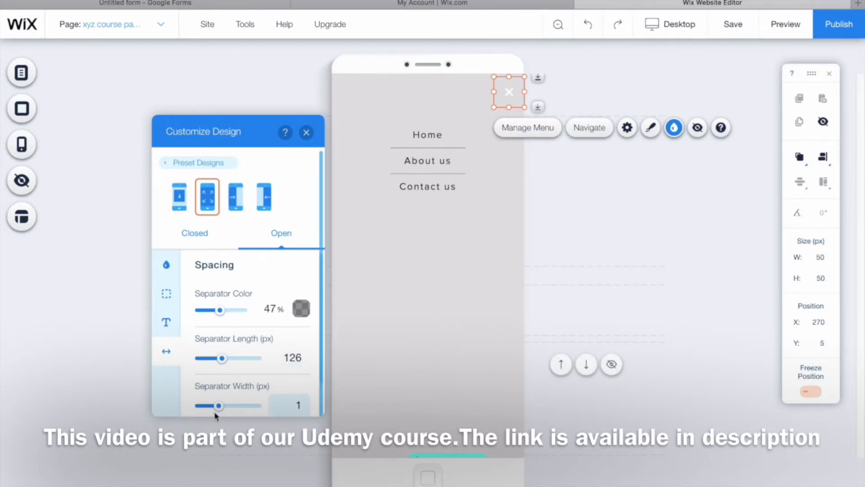
pyautogui.moveTo(218, 405); pyautogui.dragTo(235, 405)
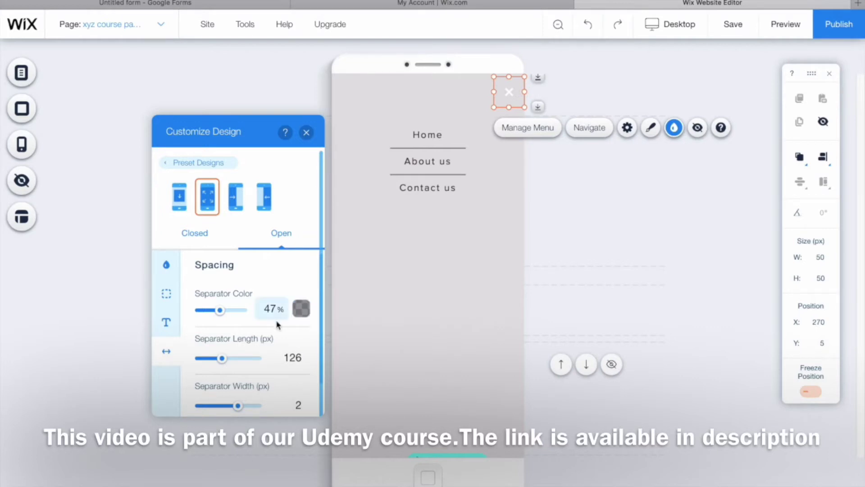
# - Set the menu's selected-page text colour to orange #E6A607 from My Colors
pyautogui.click(168, 323)
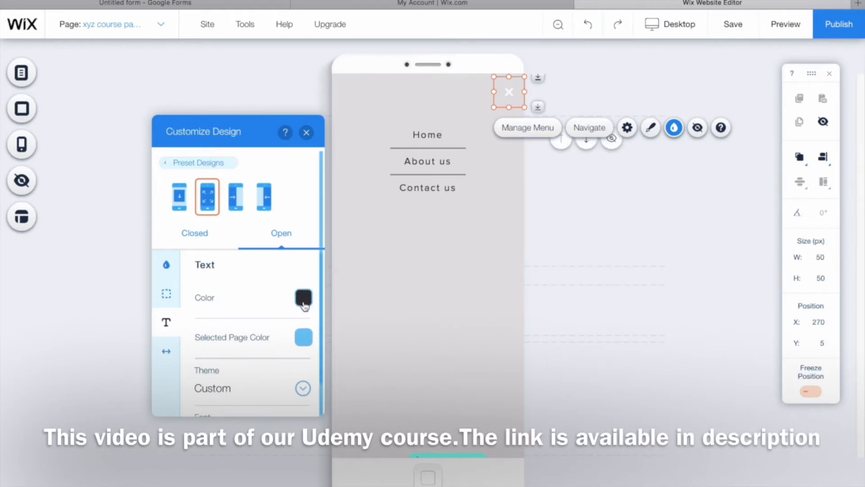
pyautogui.click(309, 342)
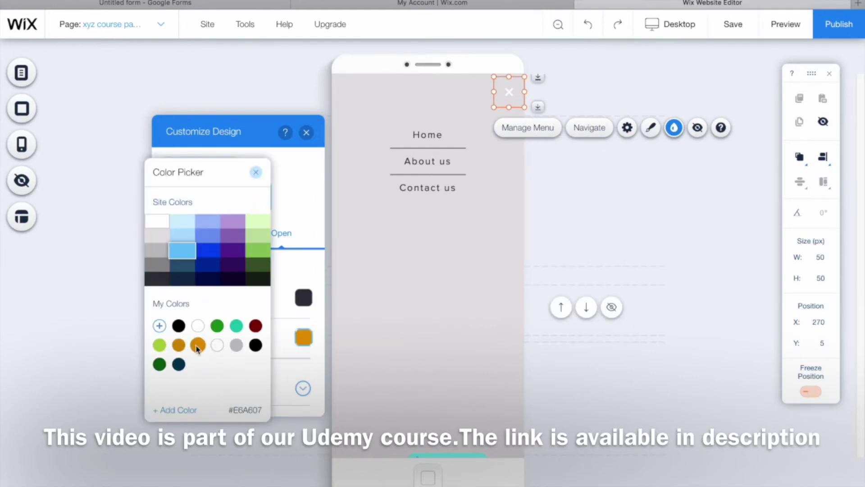
pyautogui.click(198, 345)
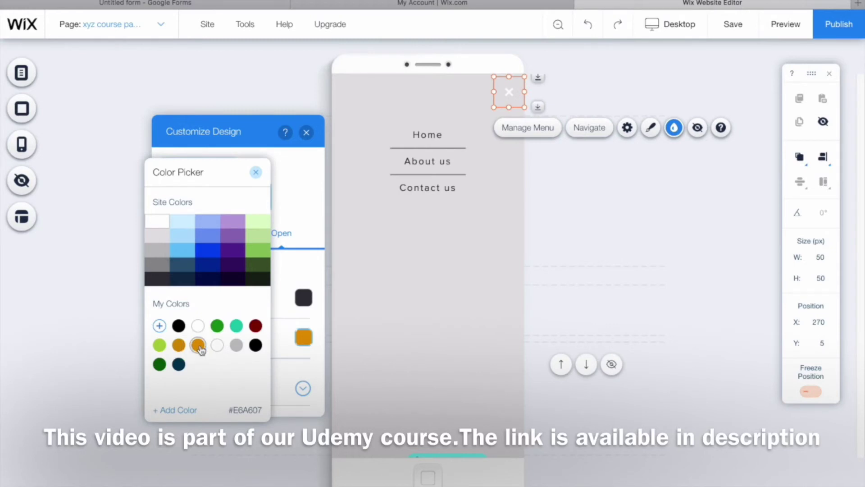
pyautogui.click(256, 172)
# - Try left and right alignment for the menu items, then keep them centre-aligned
pyautogui.scroll(-3, 247, 369)
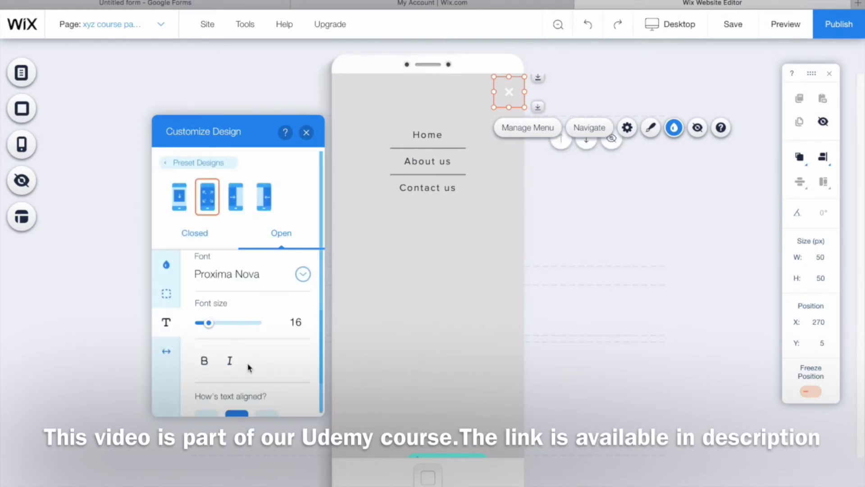
pyautogui.scroll(3, 248, 368)
pyautogui.scroll(-3, 249, 368)
pyautogui.scroll(3, 226, 388)
pyautogui.scroll(-3, 228, 390)
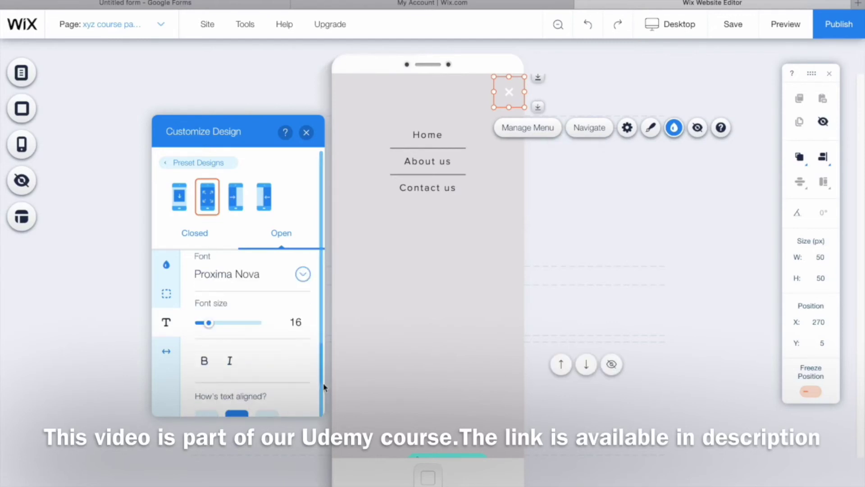
pyautogui.scroll(-3, 322, 387)
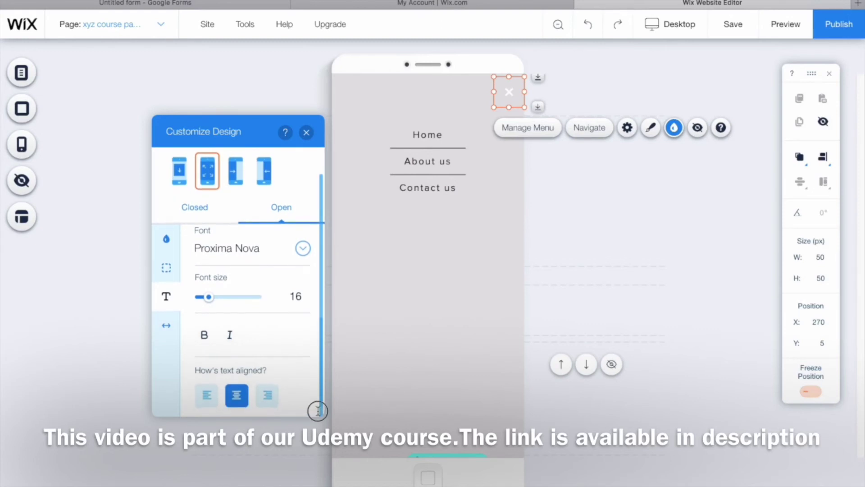
pyautogui.click(207, 392)
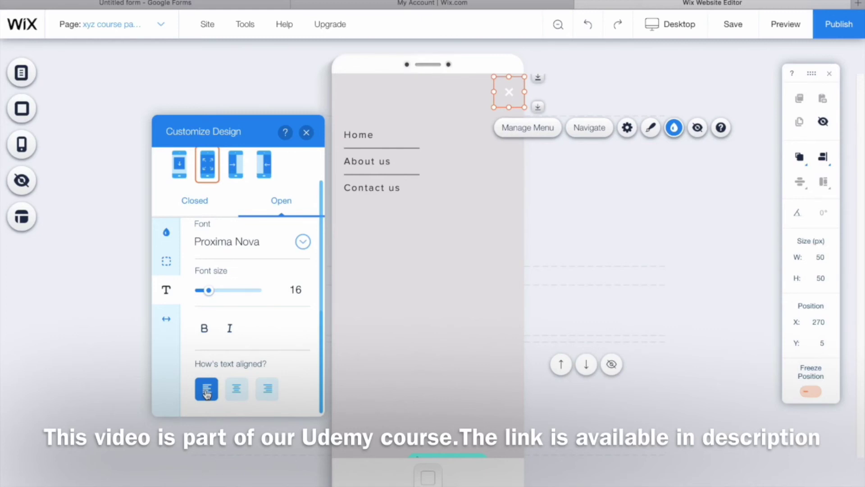
pyautogui.click(267, 390)
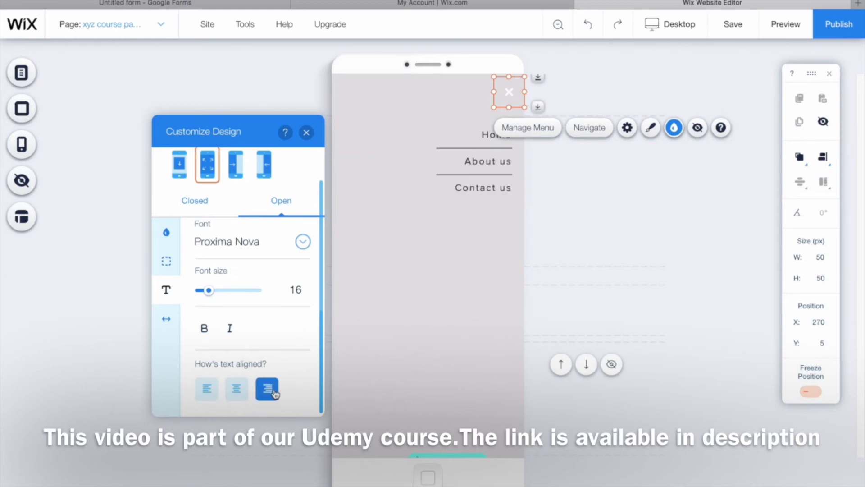
pyautogui.click(240, 394)
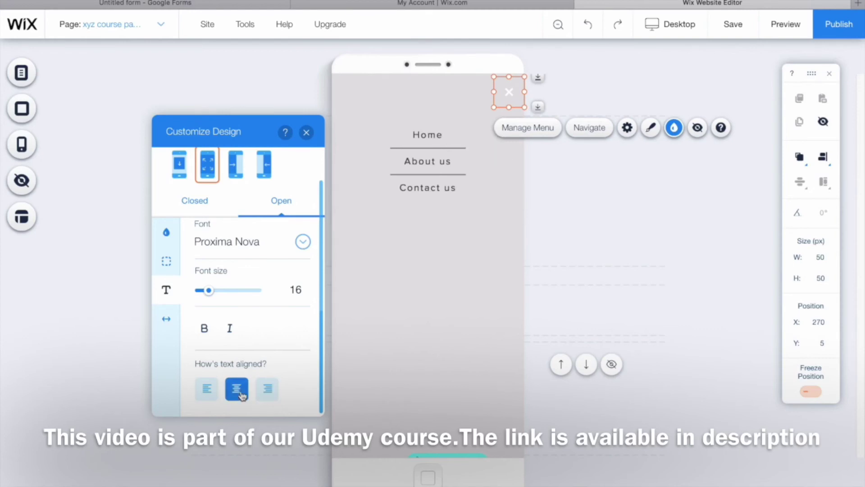
# - Review the open menu's Border and Fill Color & Opacity settings, then close Customize Design
pyautogui.click(173, 264)
pyautogui.click(170, 239)
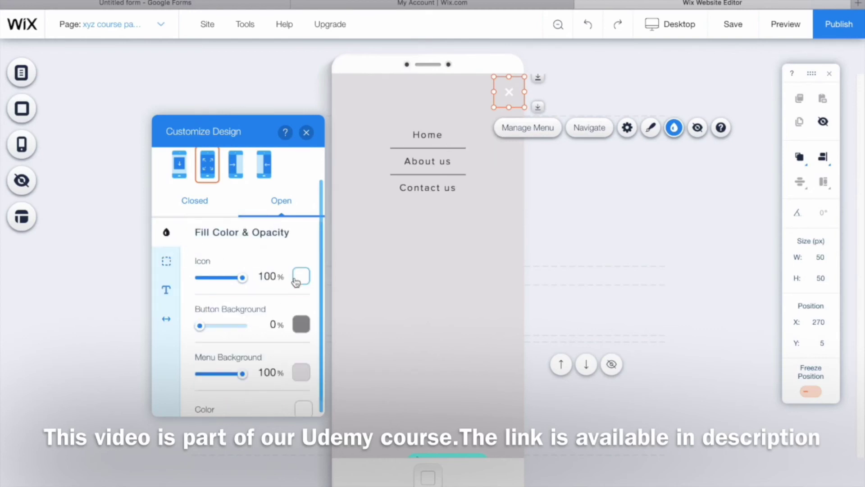
pyautogui.scroll(-1, 284, 315)
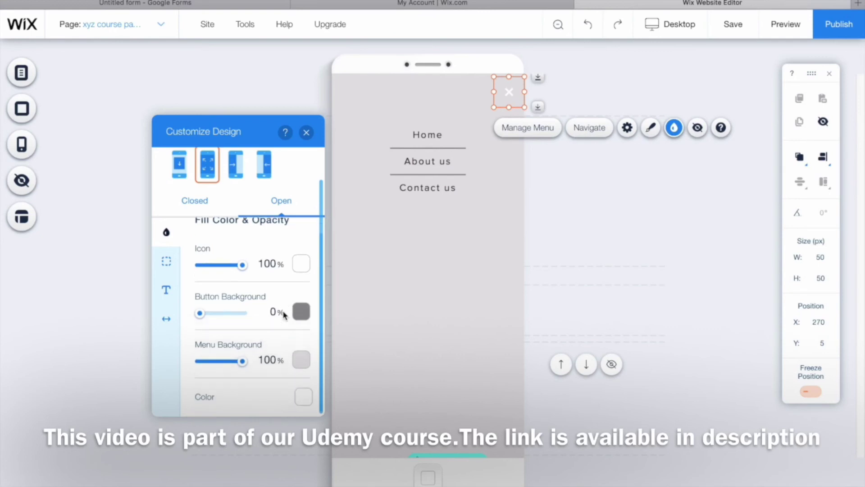
pyautogui.click(306, 133)
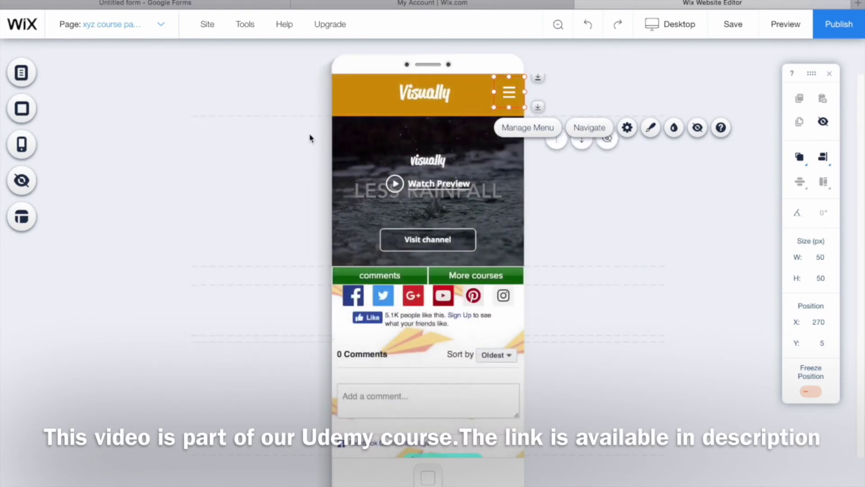